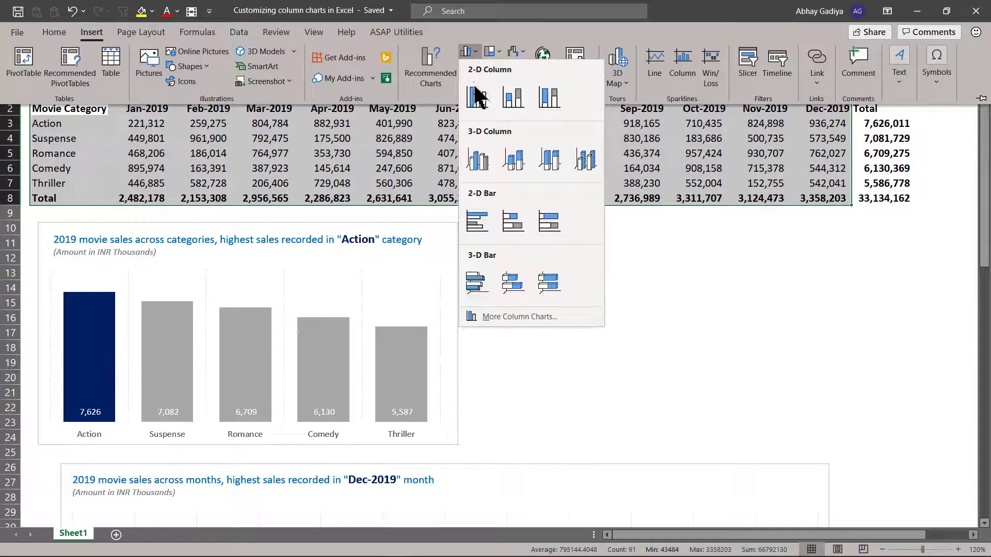
# - Insert a 2-D clustered column chart from the selected movie sales table and move it to cell B68 below the existing charts
pyautogui.click(477, 94)
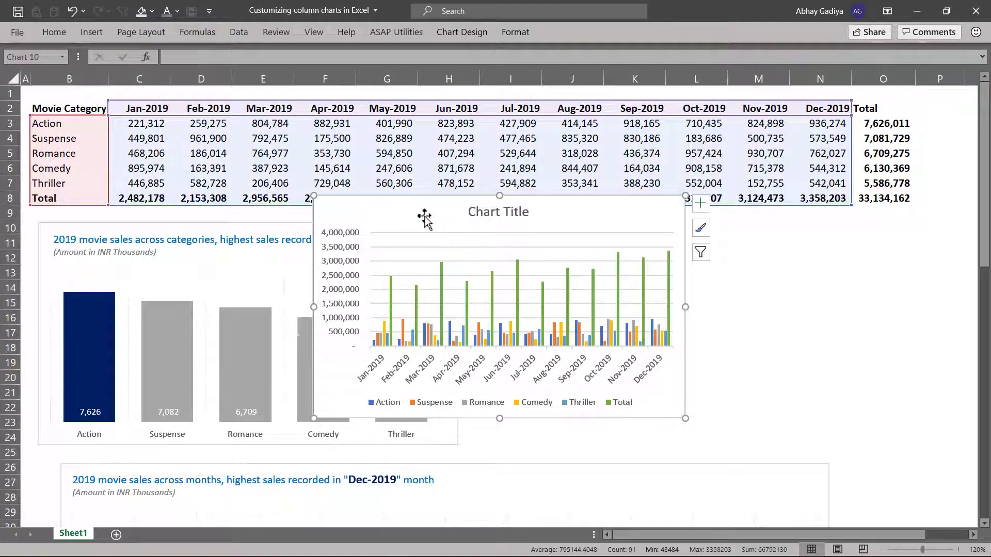
pyautogui.press('Delete')
pyautogui.scroll(-17, 322, 237)
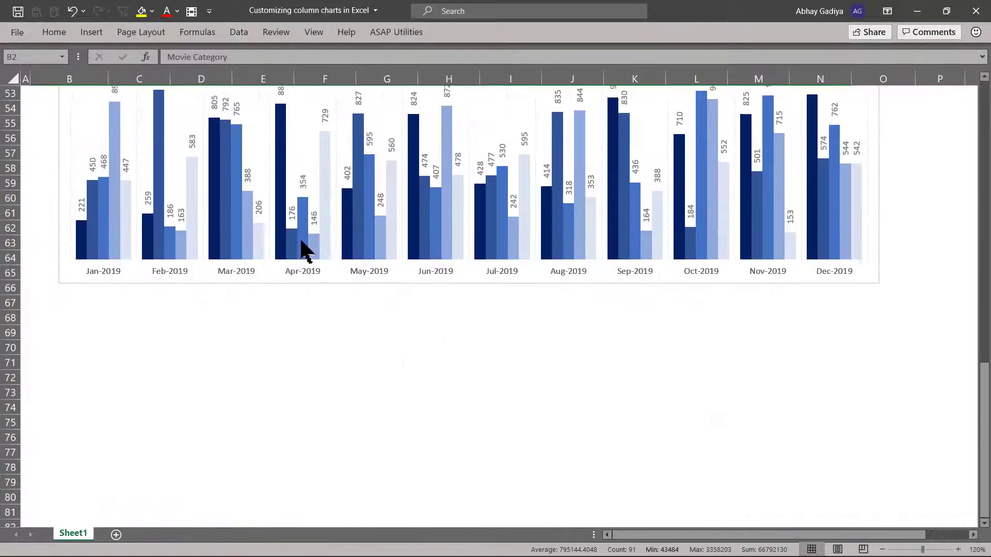
pyautogui.scroll(-1, 277, 241)
pyautogui.click(98, 257)
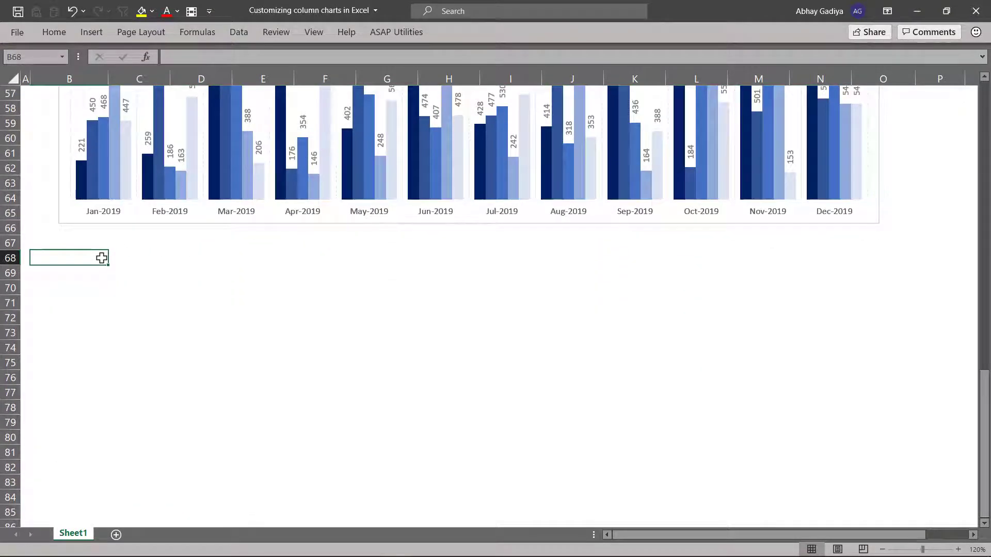
pyautogui.hotkey('ctrl', 'v')
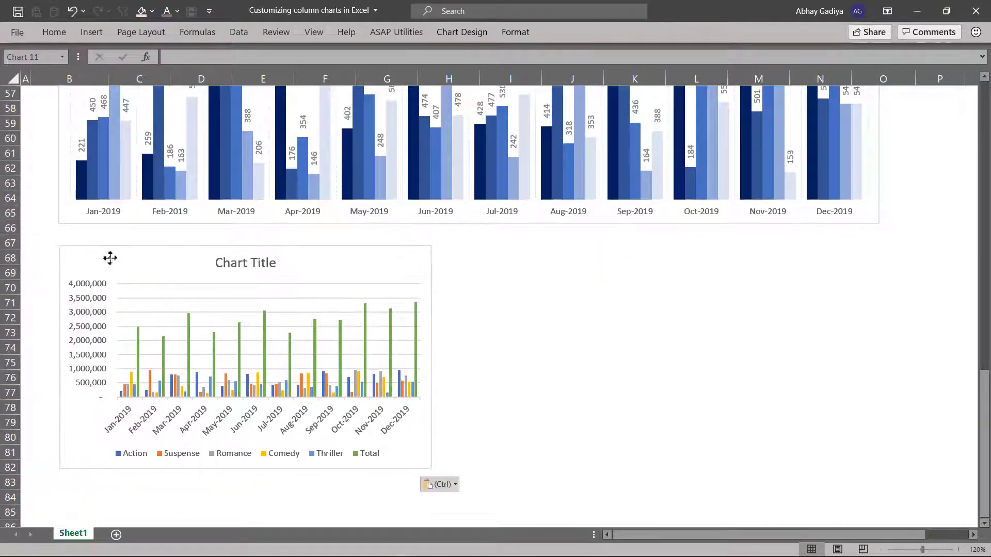
# - Enlarge the new chart to about the width of the chart above it, extending down to about row 88
pyautogui.click(261, 238)
pyautogui.scroll(-2, 261, 243)
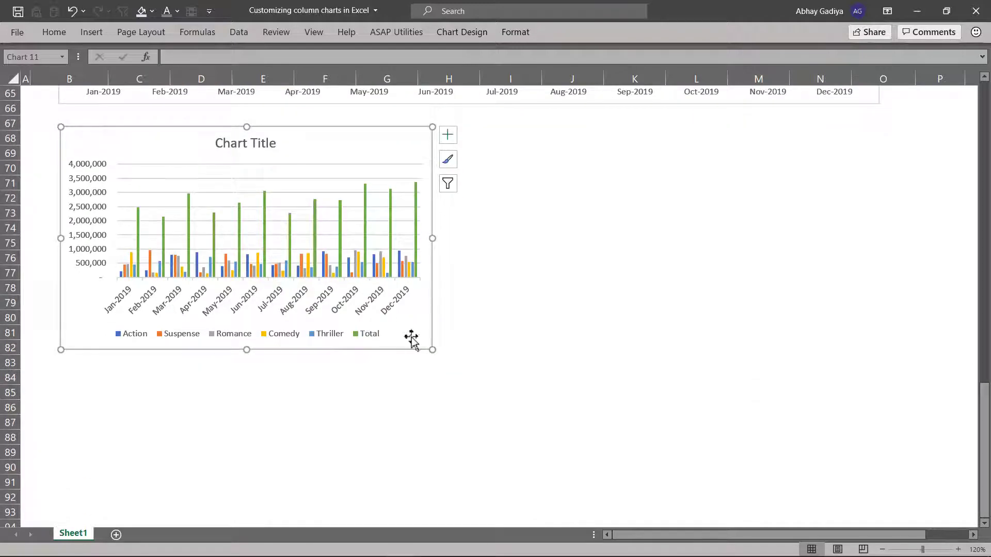
pyautogui.moveTo(431, 351); pyautogui.dragTo(876, 443)
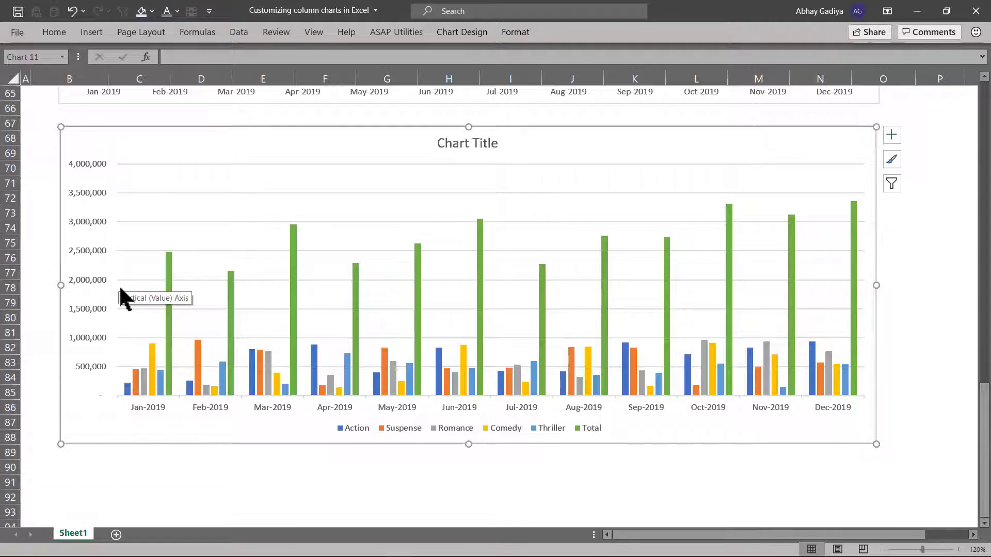
# - Copy the customized blue monthly sales chart located directly above the new chart
pyautogui.scroll(7, 118, 283)
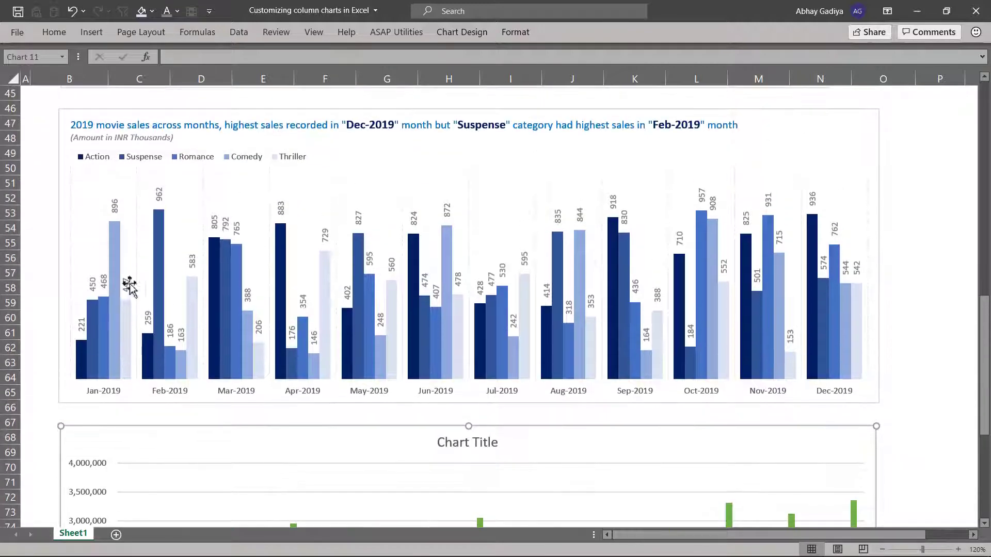
pyautogui.click(376, 151)
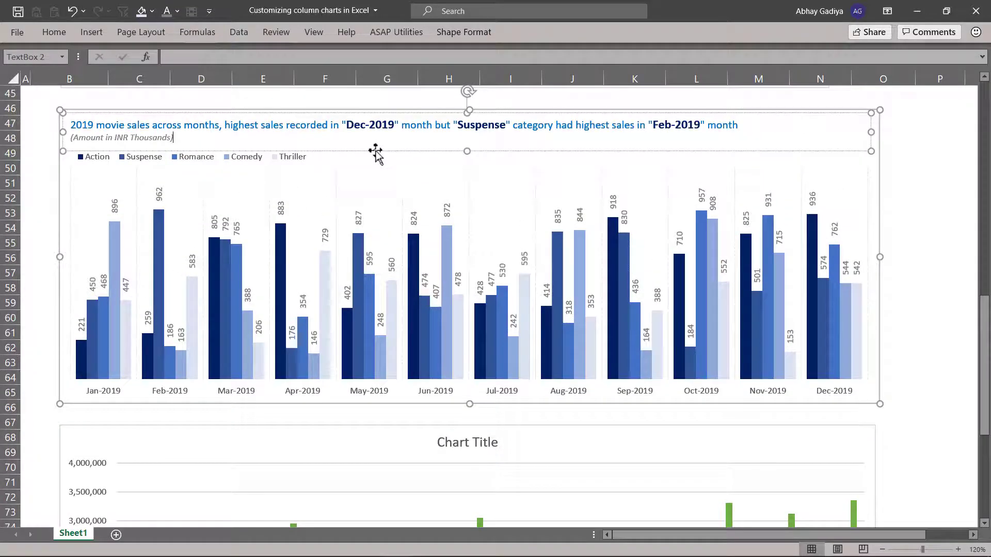
pyautogui.click(60, 206)
pyautogui.hotkey('ctrl', 'c')
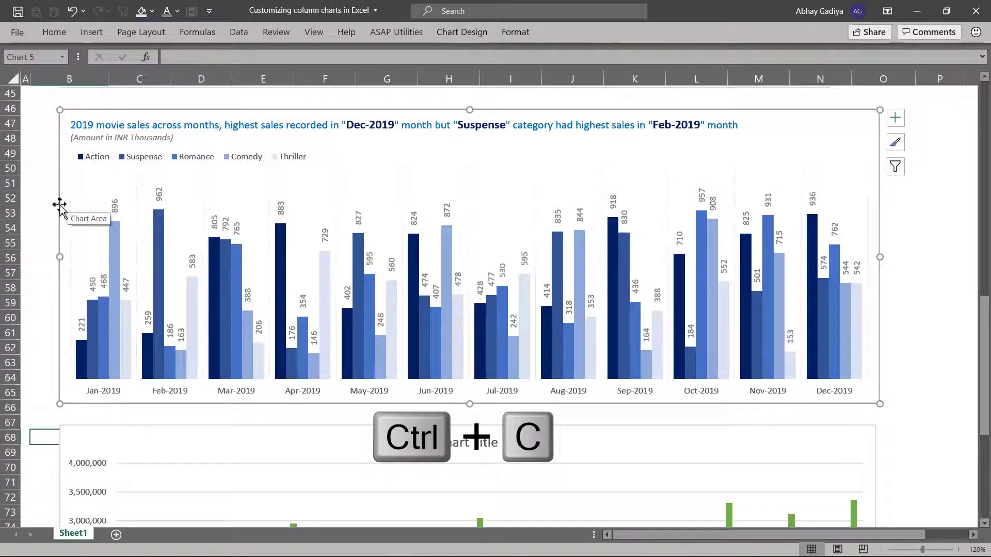
# - Apply only the copied chart's formats to the new chart using Paste Special
pyautogui.scroll(-5, 111, 211)
pyautogui.click(186, 199)
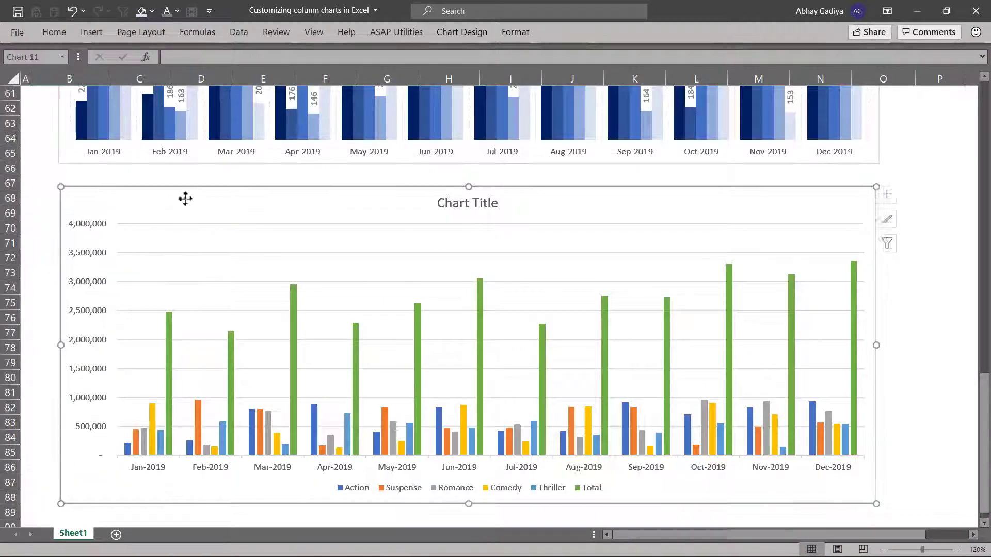
pyautogui.press('alt')
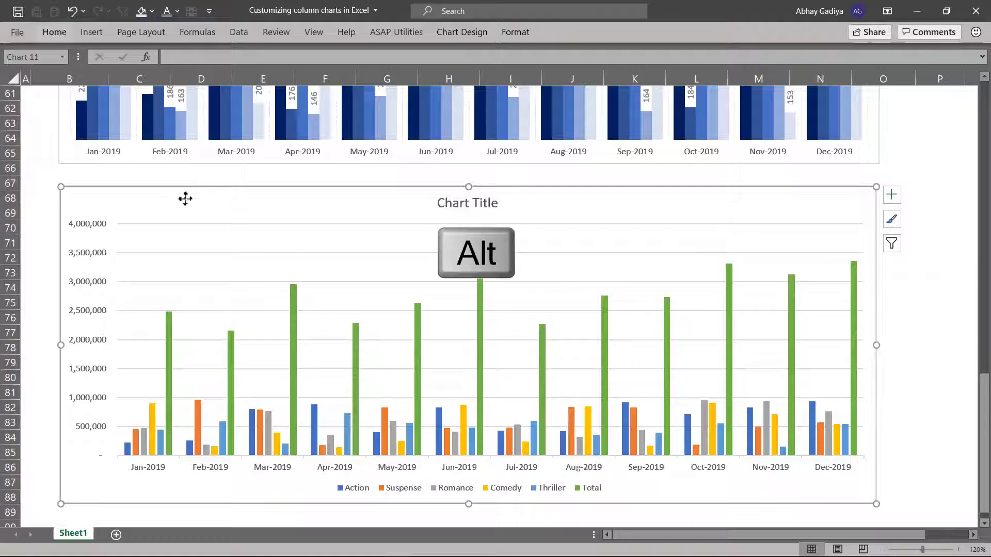
pyautogui.press('e')
pyautogui.press('s')
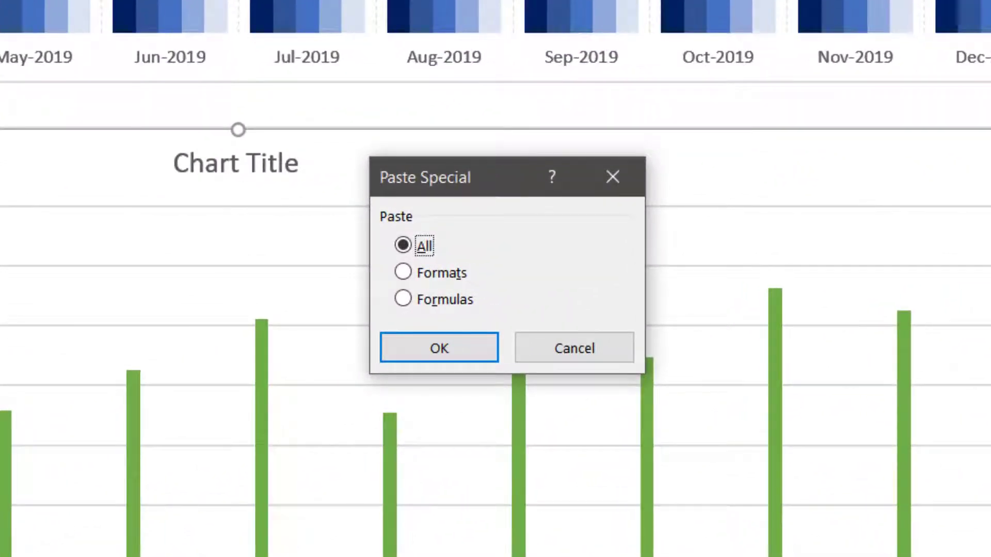
pyautogui.click(433, 274)
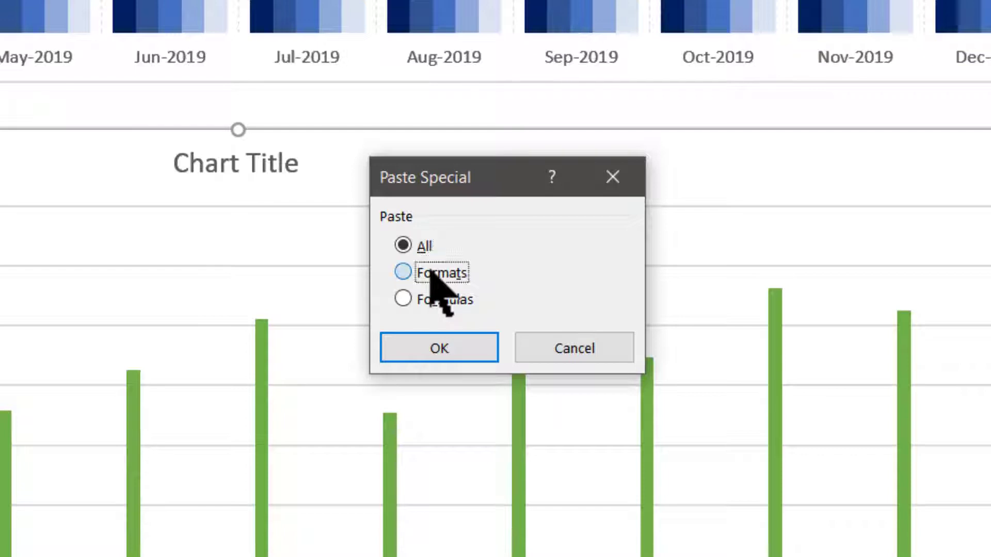
pyautogui.click(451, 346)
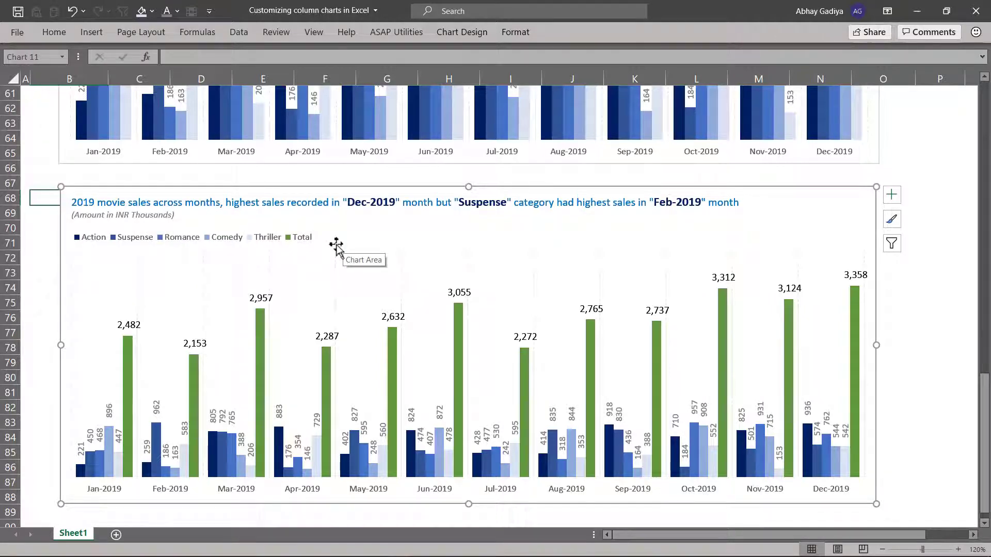
# - Change the new chart to a Combo type with the Comedy and Thriller series set to Clustered Column
pyautogui.moveTo(331, 375)
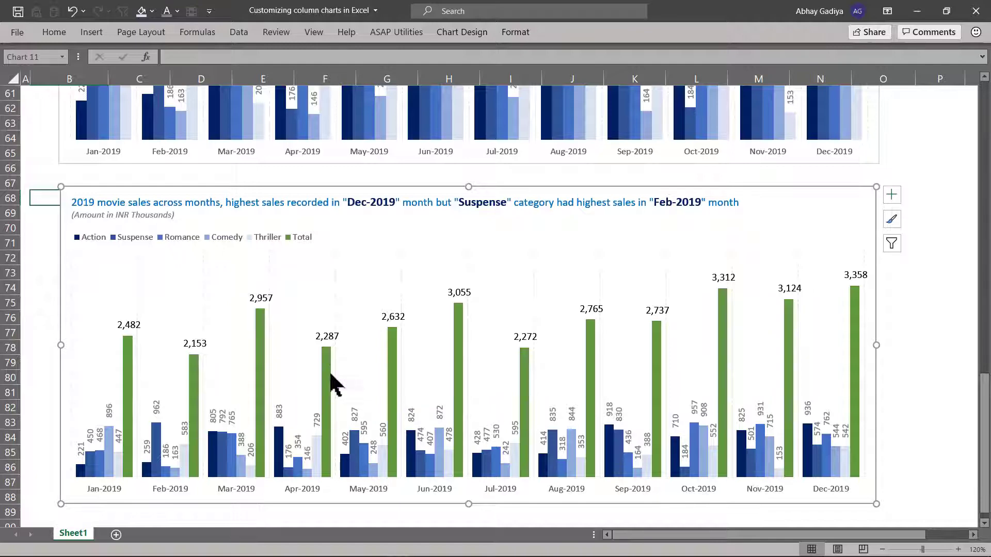
pyautogui.click(474, 34)
pyautogui.click(694, 64)
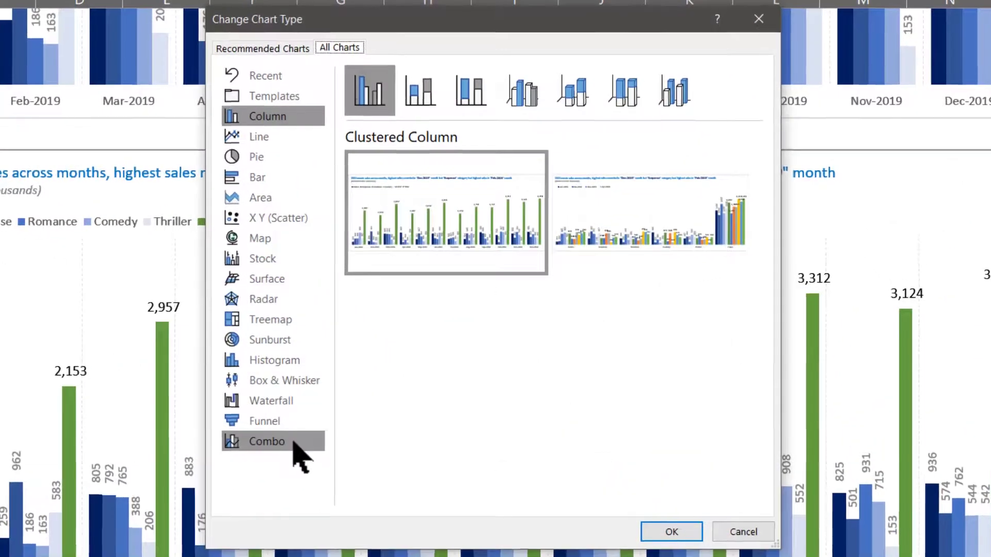
pyautogui.click(347, 395)
pyautogui.scroll(-2, 498, 395)
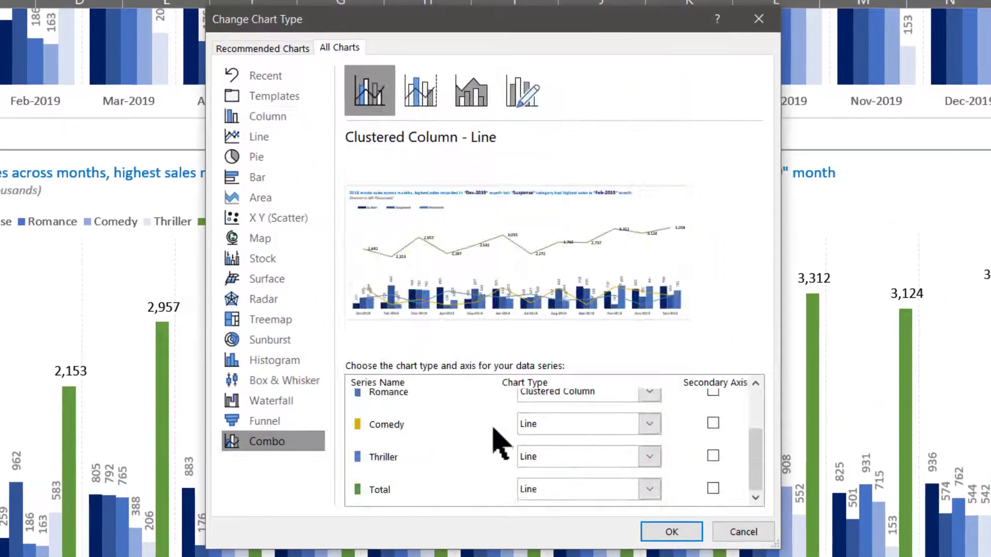
pyautogui.click(649, 424)
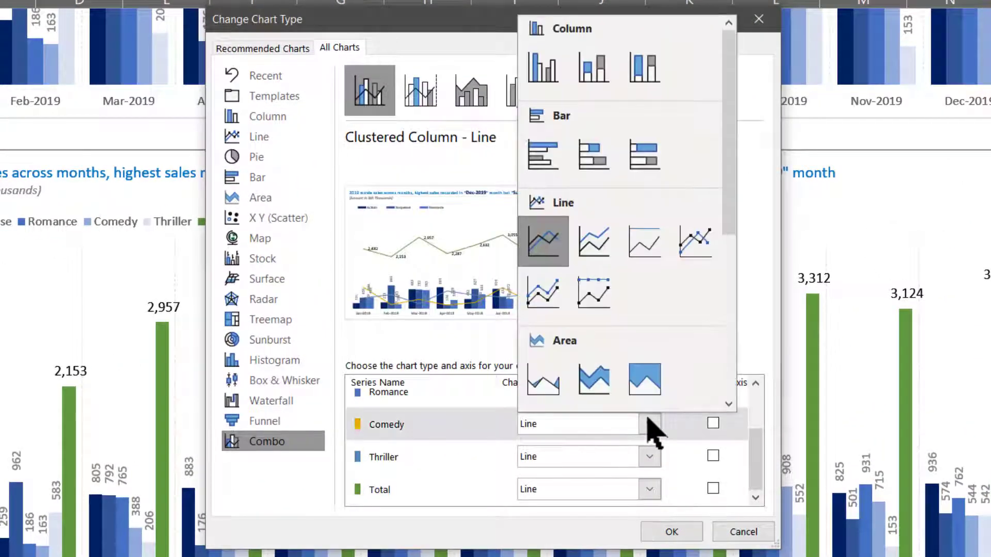
pyautogui.click(542, 72)
pyautogui.click(650, 457)
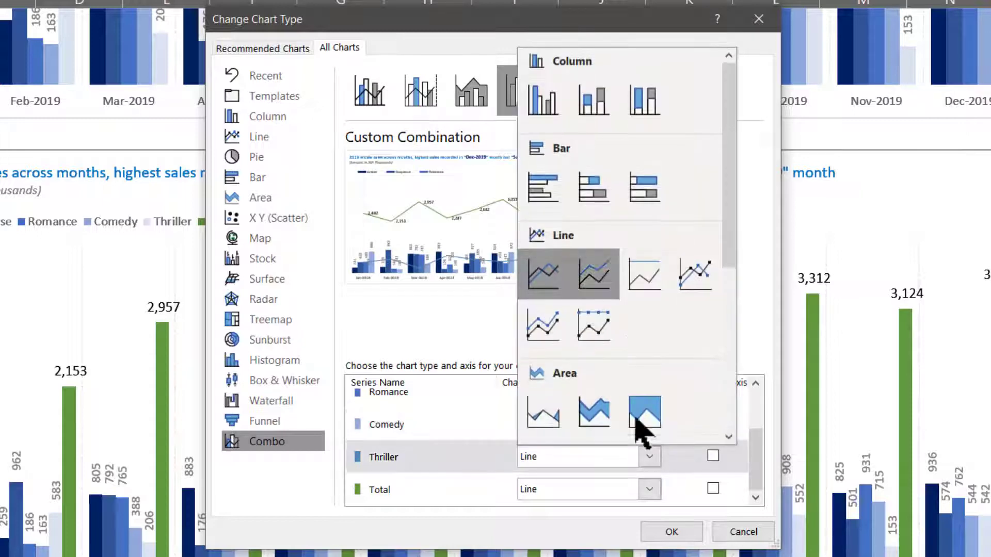
pyautogui.click(540, 100)
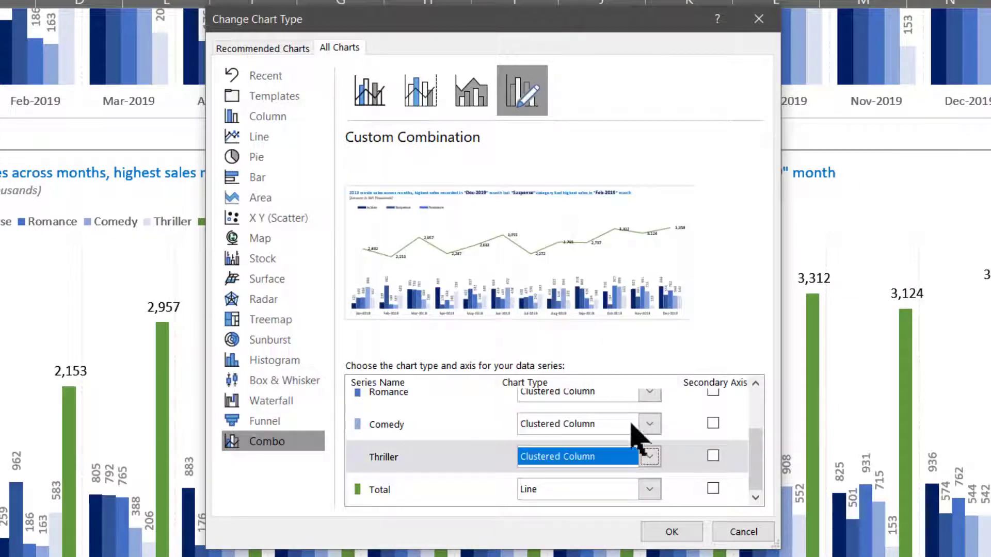
# - Put the Total series on the secondary axis as a Clustered Column and apply the chart type change
pyautogui.click(713, 489)
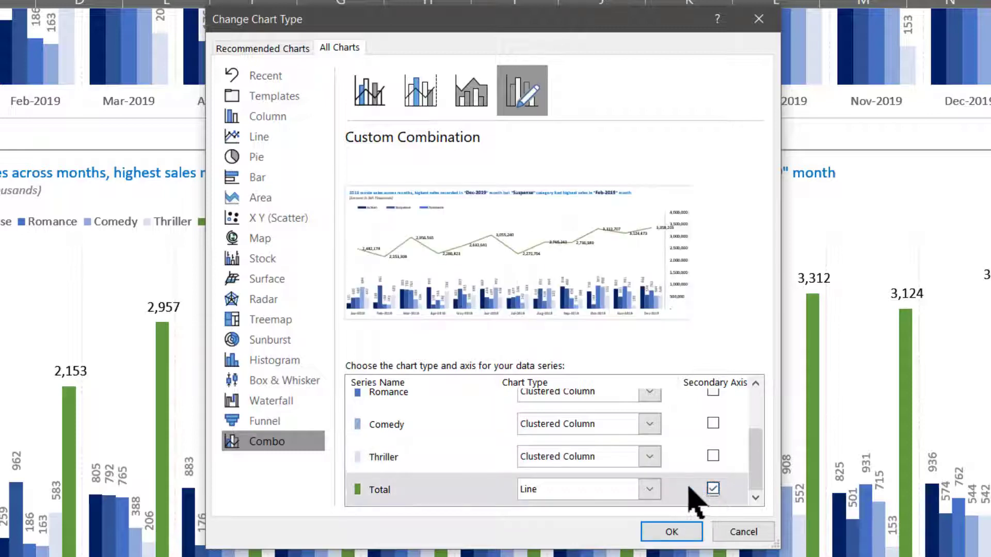
pyautogui.click(649, 497)
pyautogui.click(542, 134)
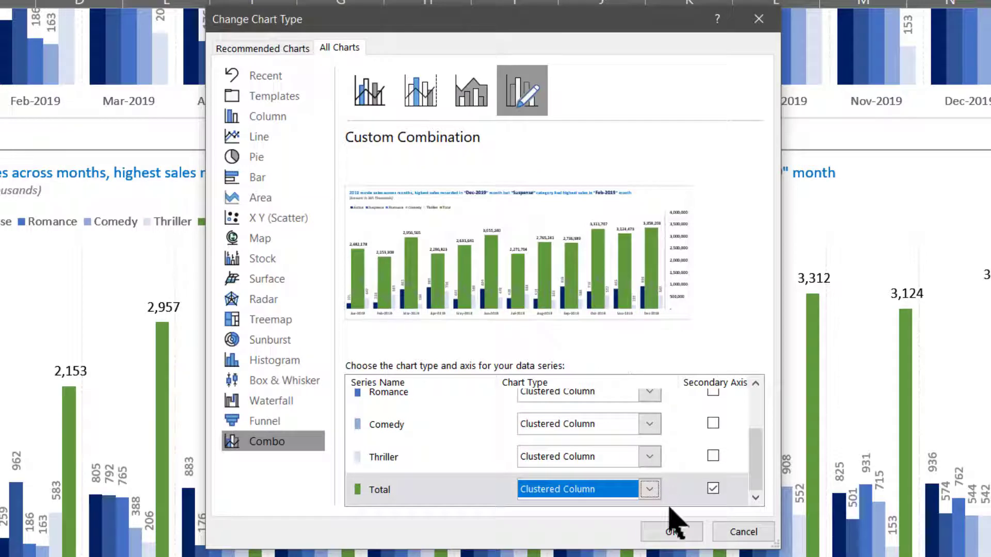
pyautogui.scroll(2, 638, 464)
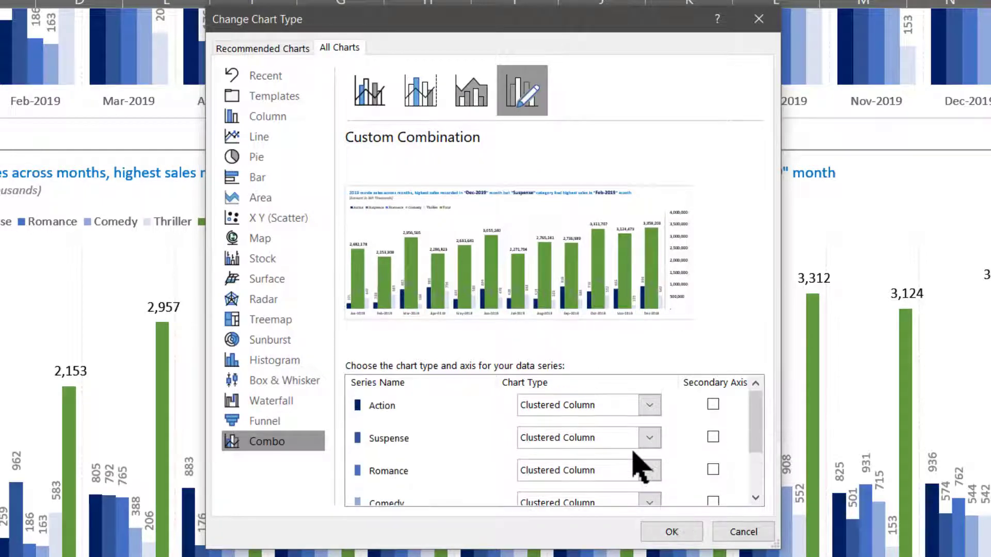
pyautogui.scroll(-3, 637, 465)
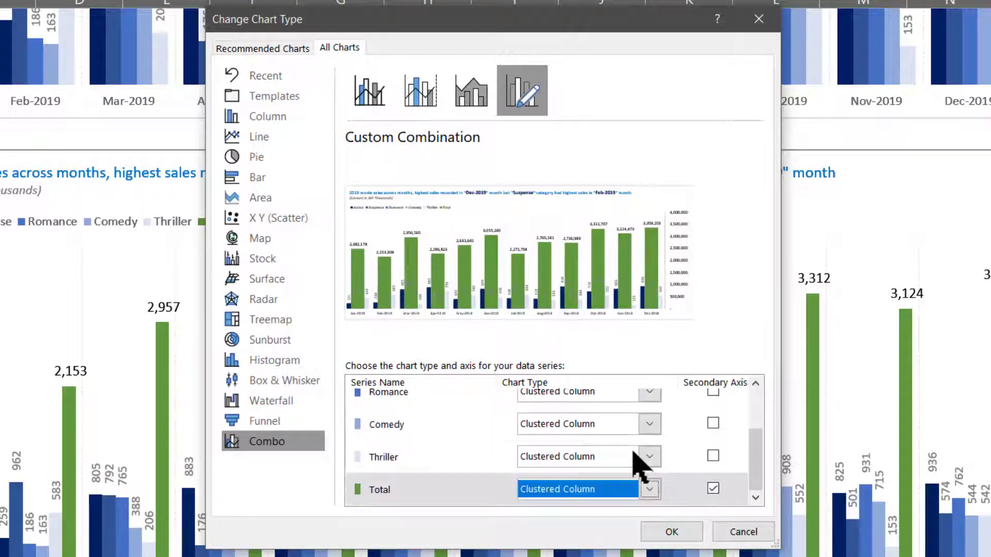
pyautogui.click(671, 531)
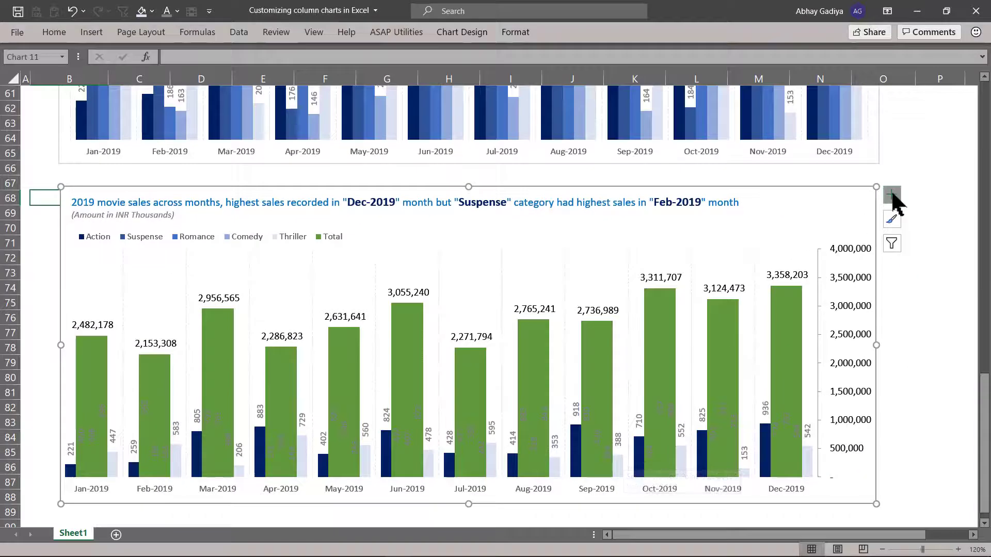
# - Show the Primary Vertical axis on the new combo chart
pyautogui.click(914, 190)
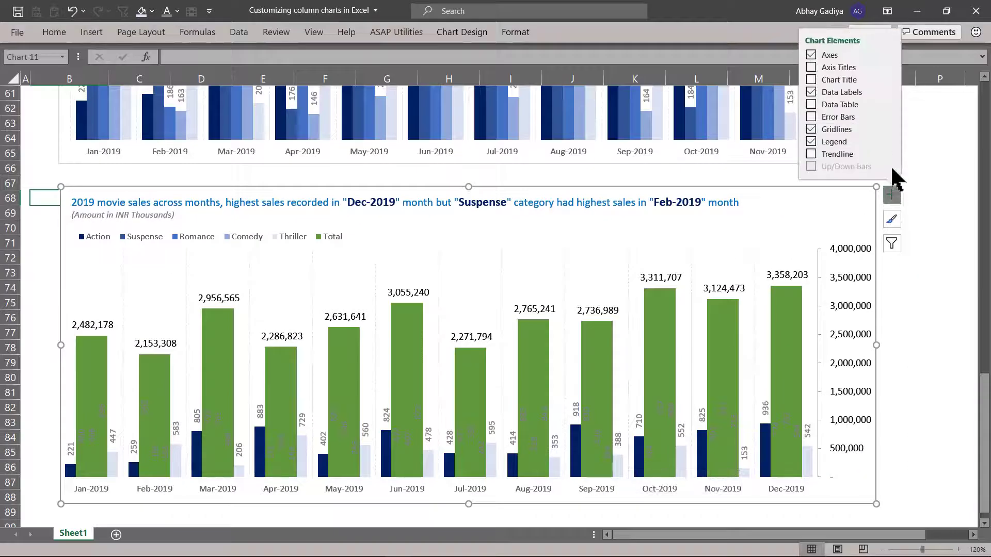
pyautogui.click(889, 54)
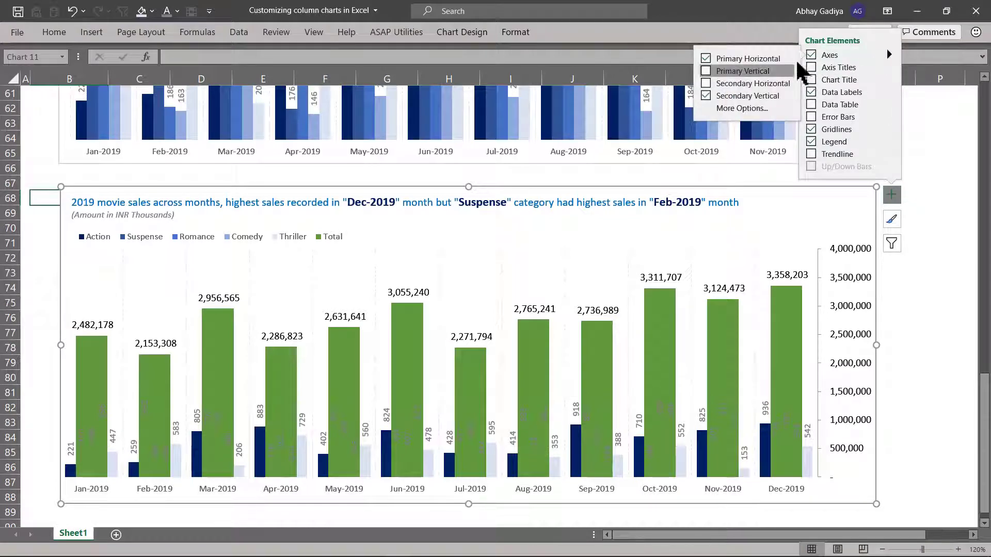
pyautogui.click(706, 71)
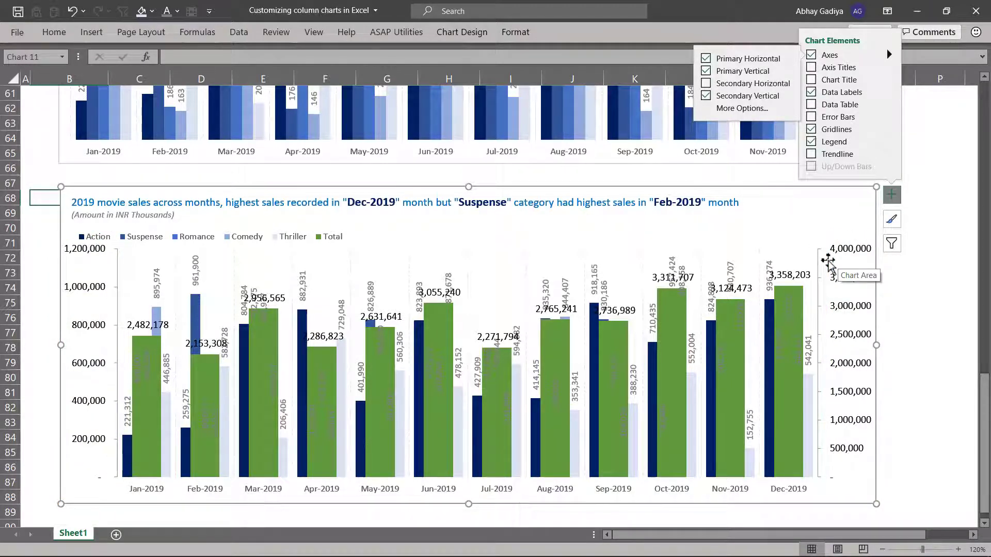
# - Set the primary vertical axis maximum bound to 4000000 and its display units to Thousands
pyautogui.click(82, 248)
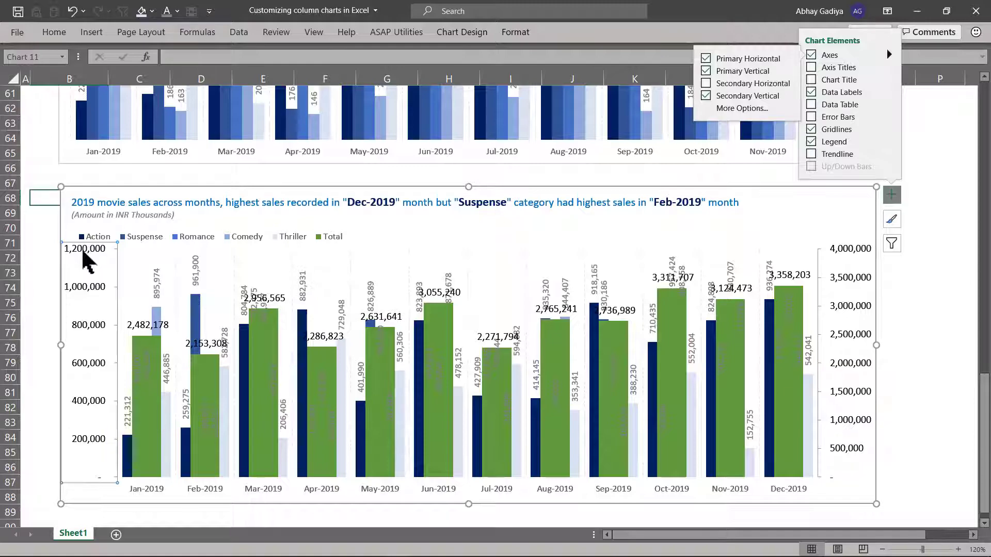
pyautogui.press('Escape')
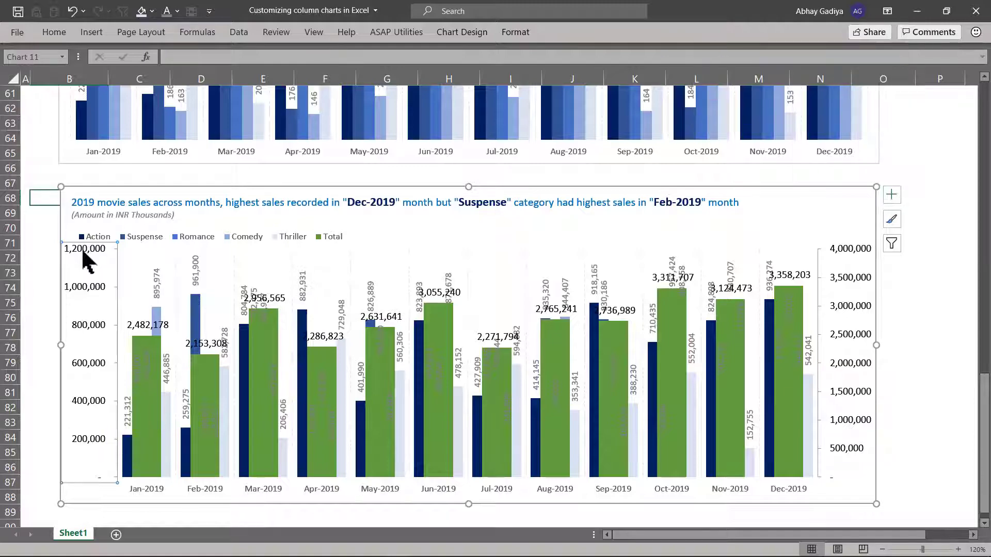
pyautogui.doubleClick(82, 246)
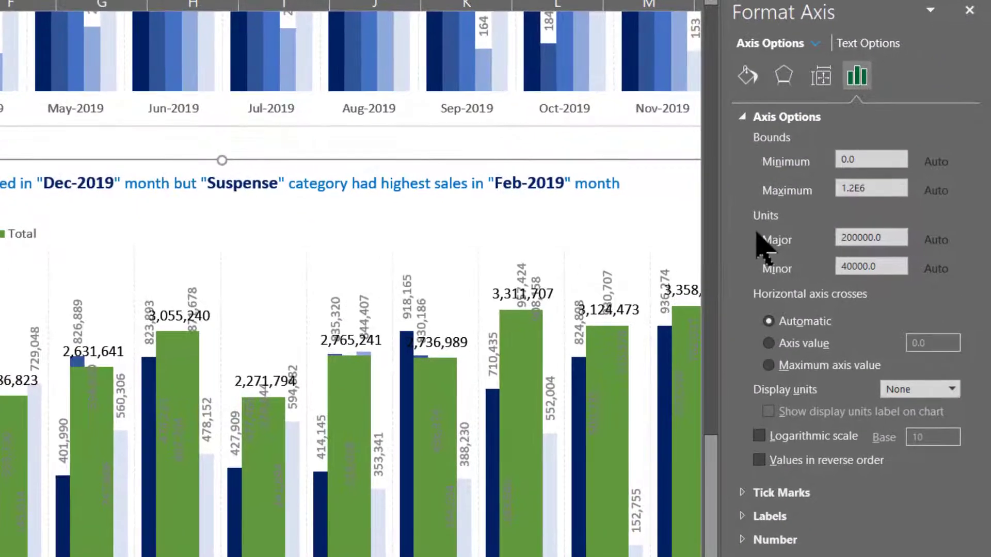
pyautogui.moveTo(894, 188); pyautogui.dragTo(819, 192)
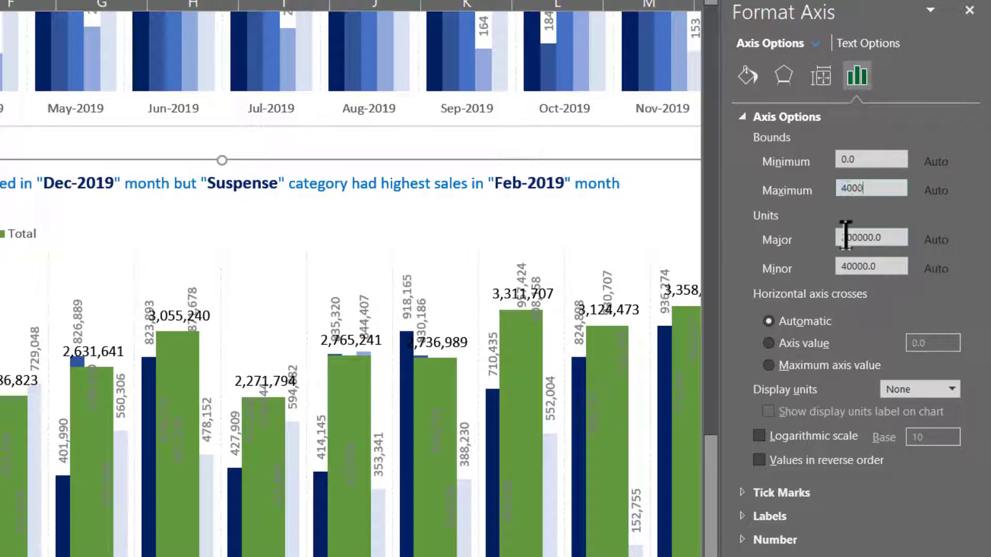
pyautogui.write('4000000')
pyautogui.press('Return')
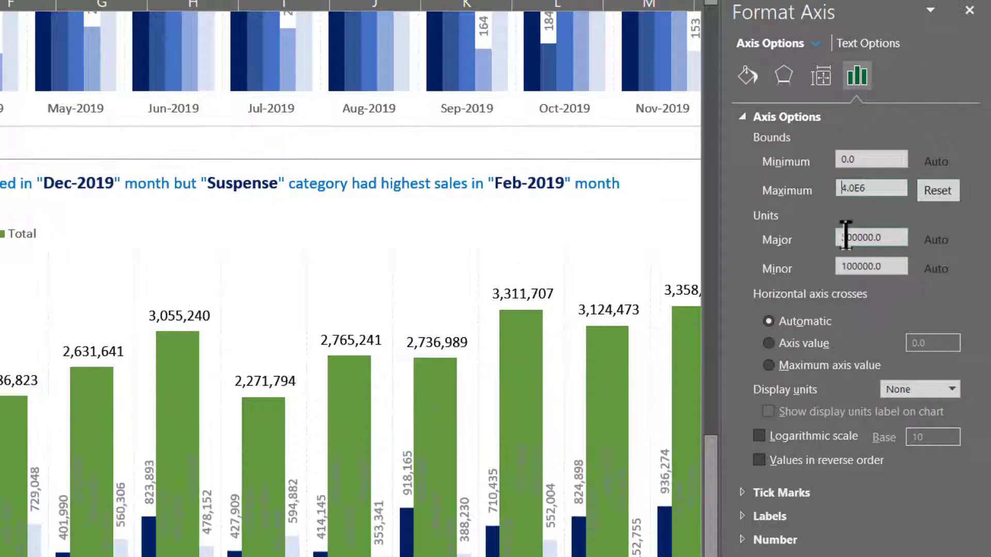
pyautogui.click(952, 390)
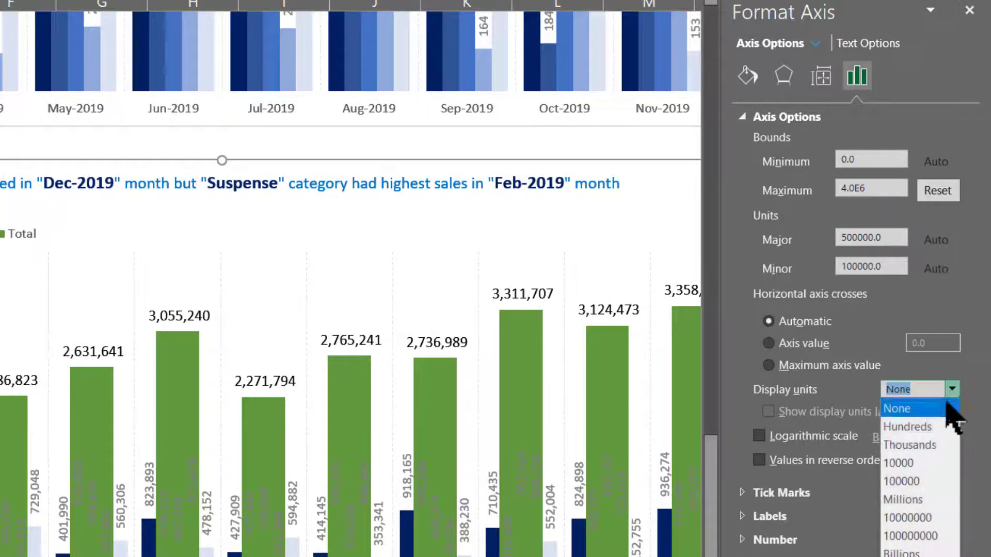
pyautogui.click(932, 443)
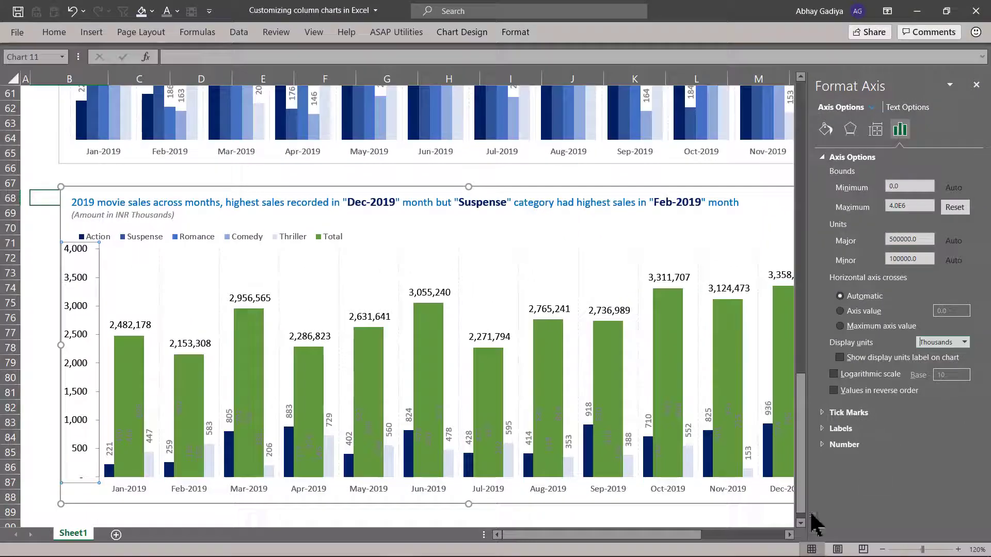
# - Set the secondary vertical axis maximum bound to 4000000 and its display units to Thousands
pyautogui.click(789, 535)
pyautogui.click(789, 535)
pyautogui.click(789, 536)
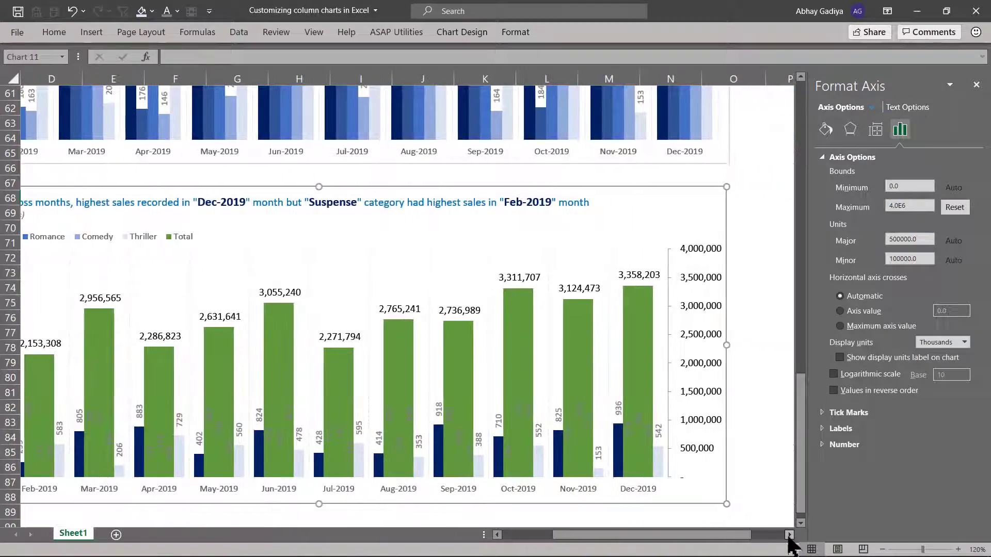
pyautogui.click(698, 273)
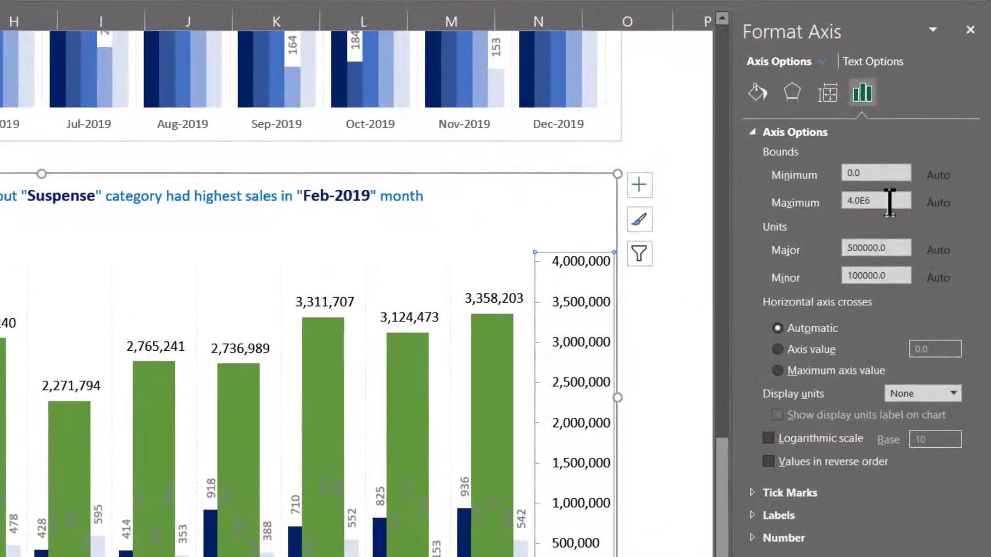
pyautogui.doubleClick(890, 203)
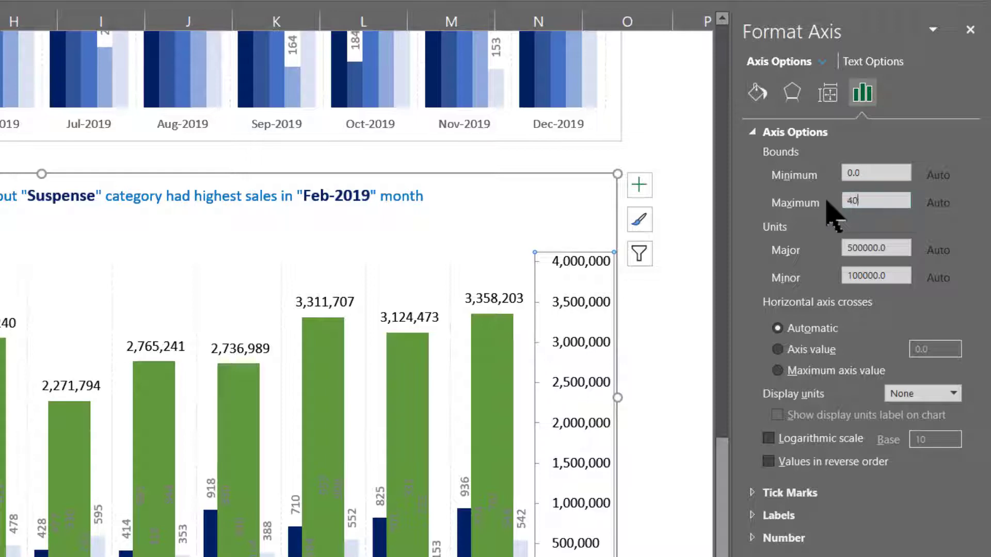
pyautogui.write('4000000')
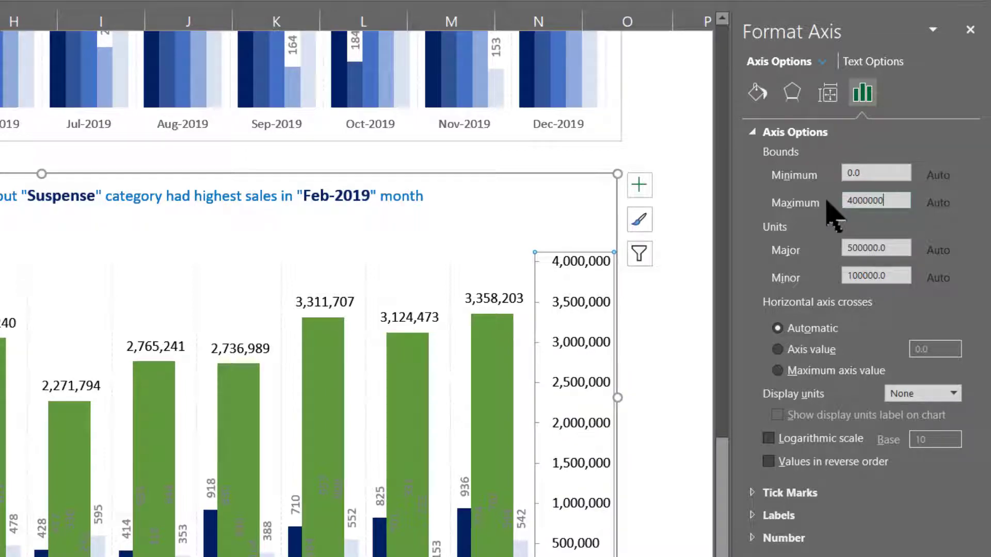
pyautogui.press('Return')
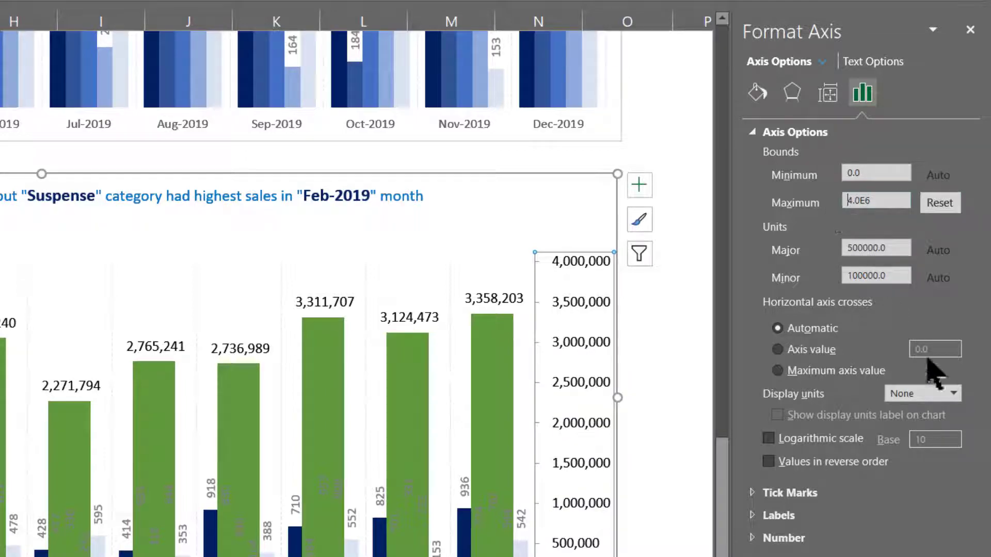
pyautogui.click(953, 393)
pyautogui.click(934, 446)
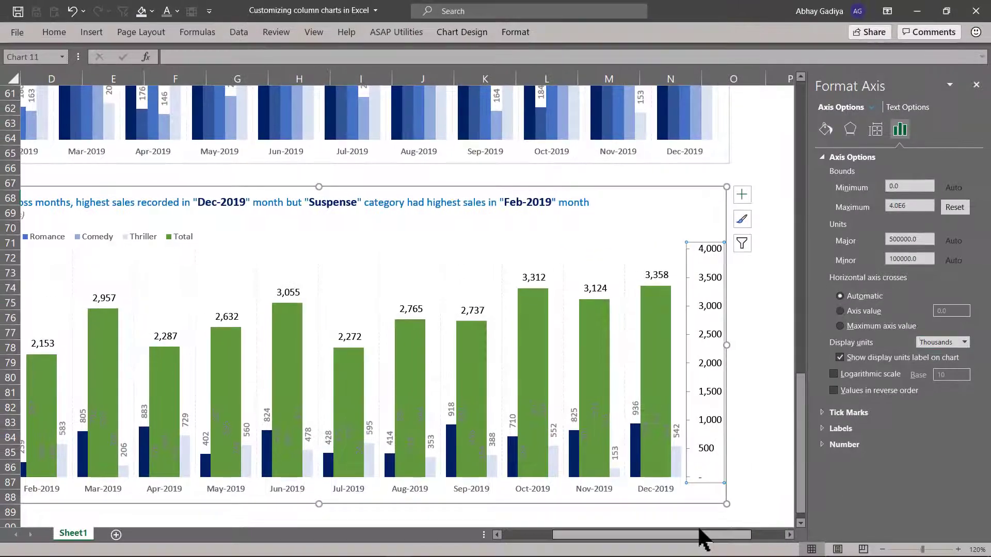
# - Delete both the primary and the secondary vertical axis from the combo chart
pyautogui.click(703, 239)
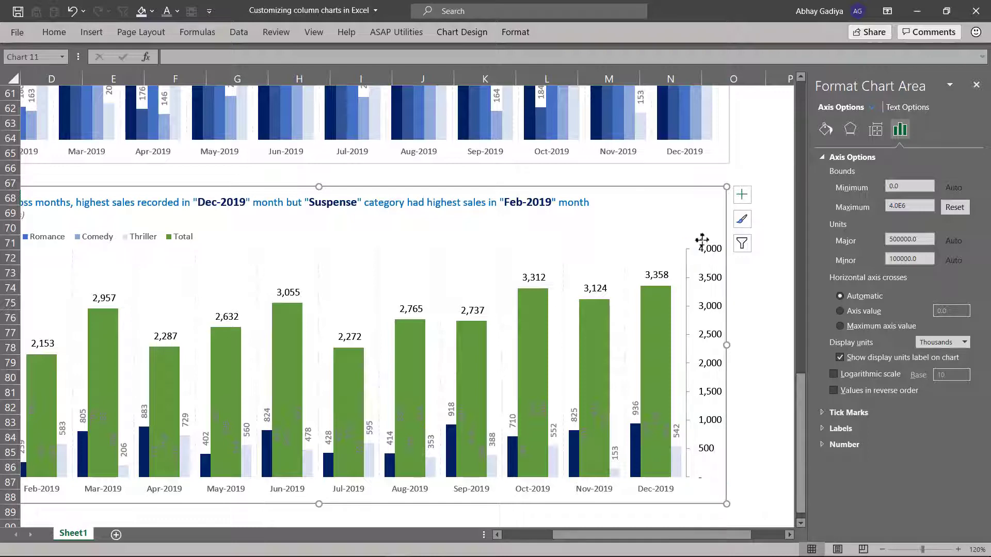
pyautogui.click(704, 276)
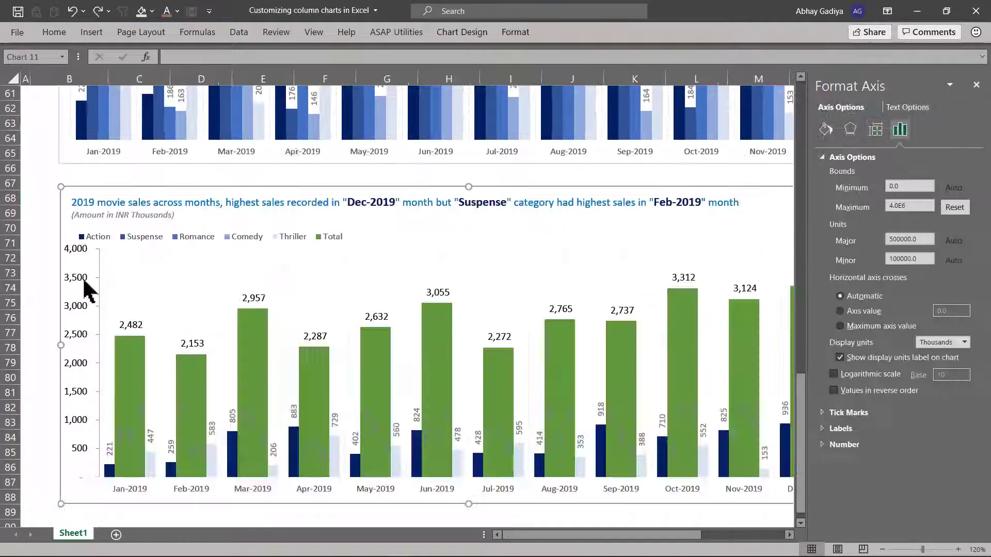
pyautogui.click(80, 283)
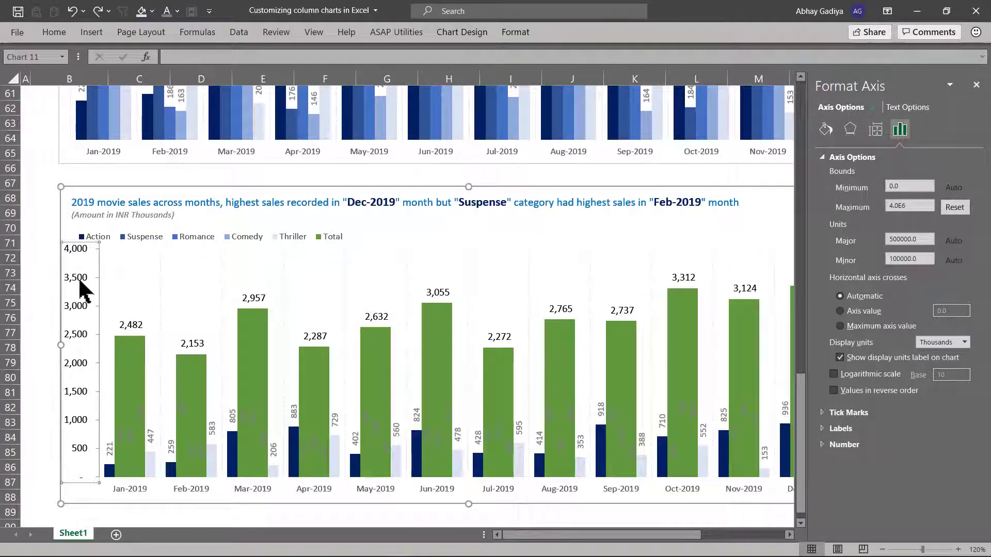
pyautogui.press('Delete')
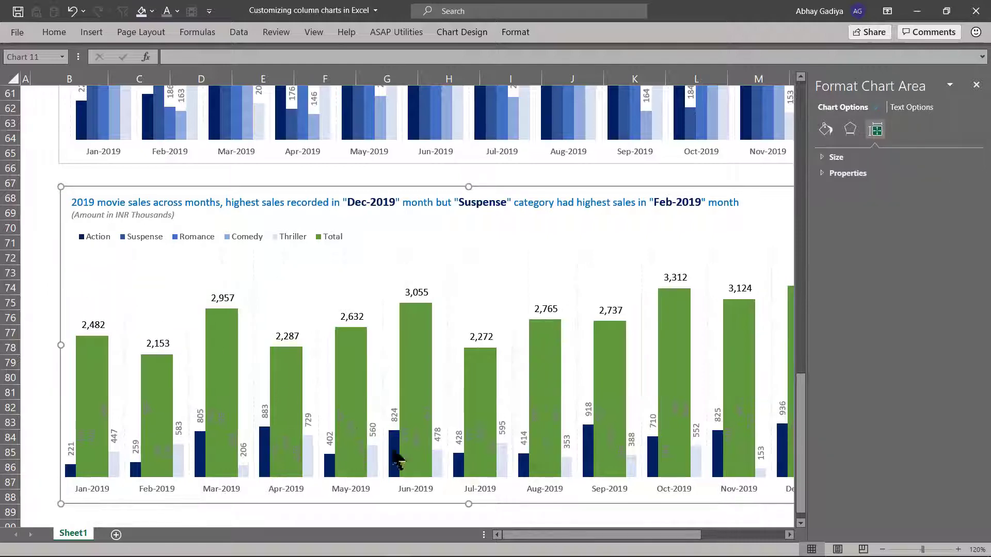
pyautogui.moveTo(558, 537); pyautogui.dragTo(626, 537)
pyautogui.click(648, 370)
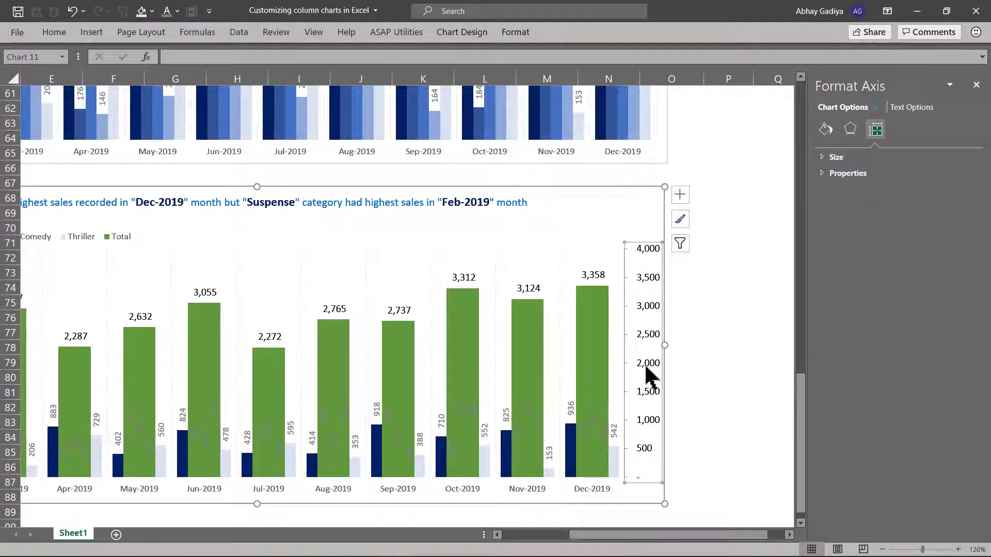
pyautogui.press('Delete')
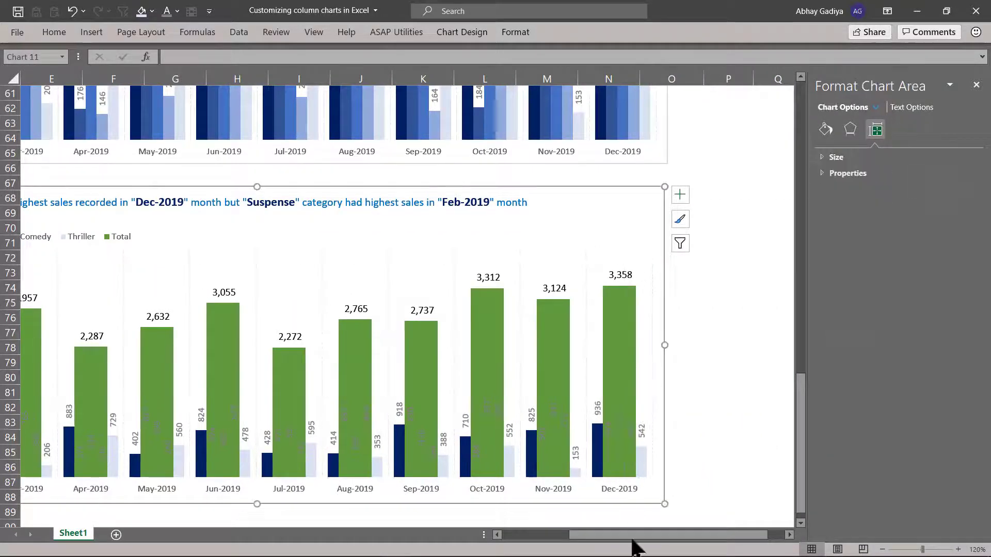
# - Set the Total series columns to No fill
pyautogui.moveTo(633, 542); pyautogui.dragTo(566, 544)
pyautogui.click(302, 358)
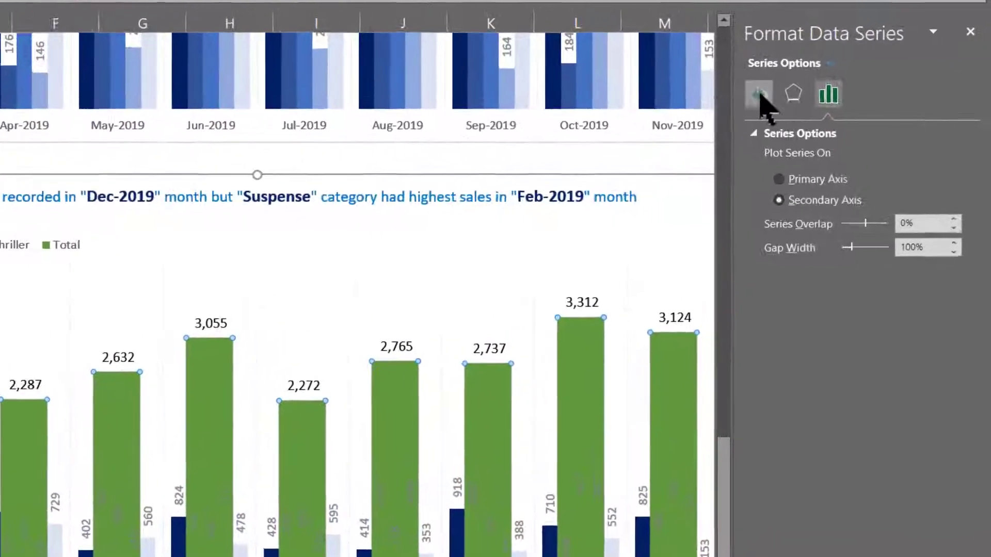
pyautogui.click(826, 129)
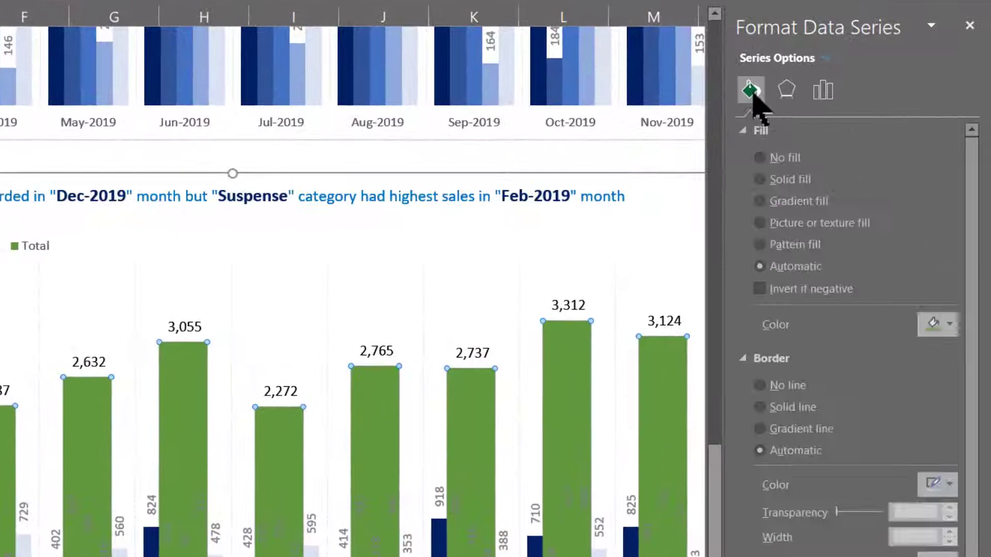
pyautogui.click(765, 156)
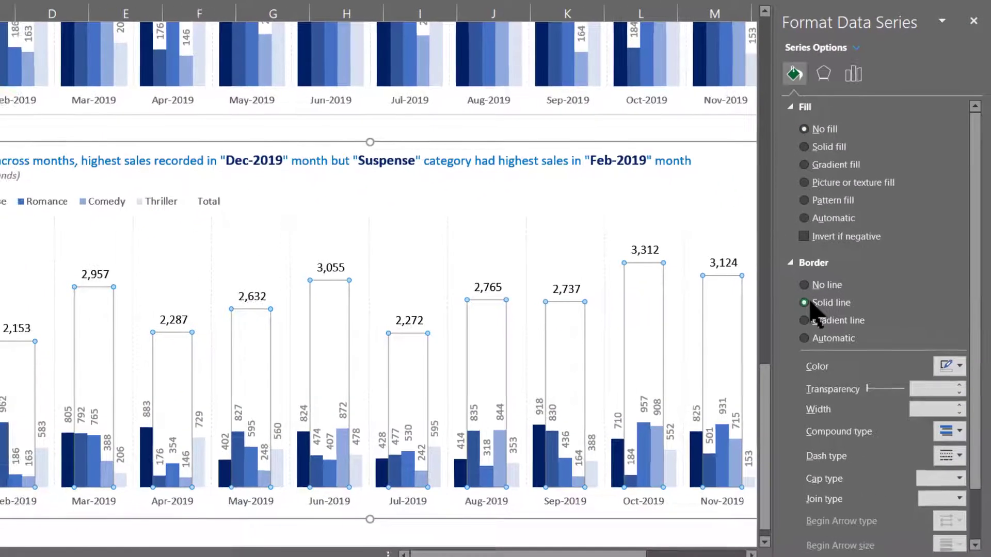
# - Give the Total columns a solid-line border in dark orange, 0.5 pt wide, with a dashed line type
pyautogui.click(790, 362)
pyautogui.click(959, 367)
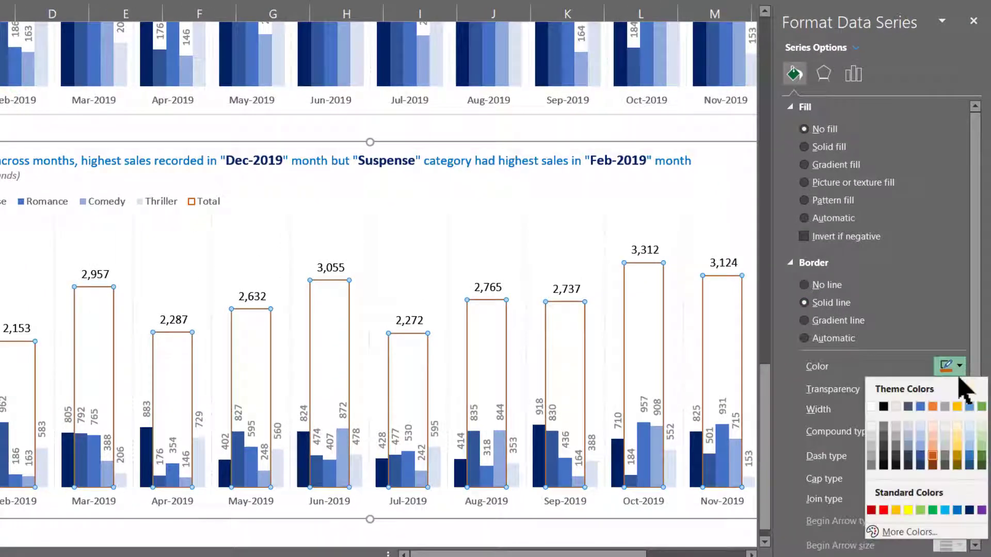
pyautogui.click(934, 457)
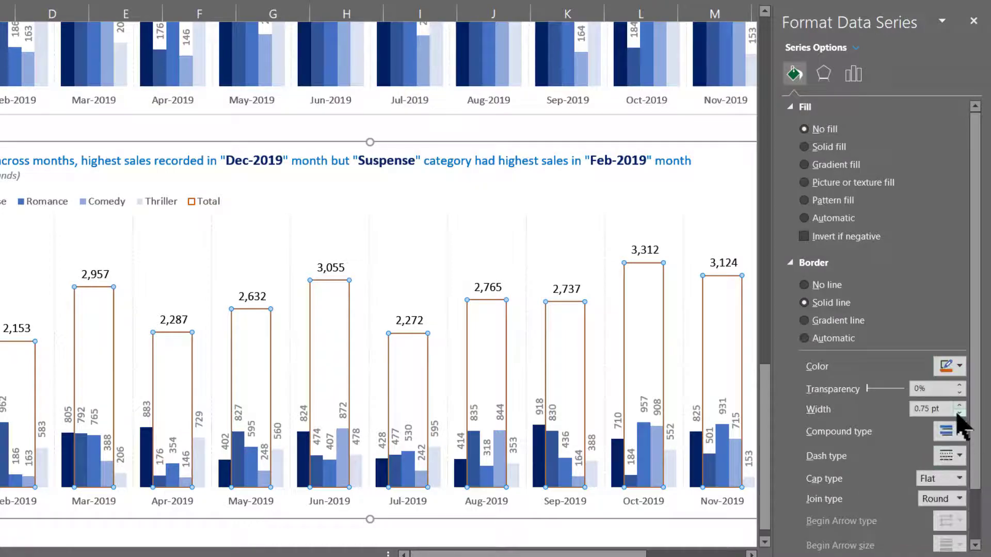
pyautogui.click(957, 462)
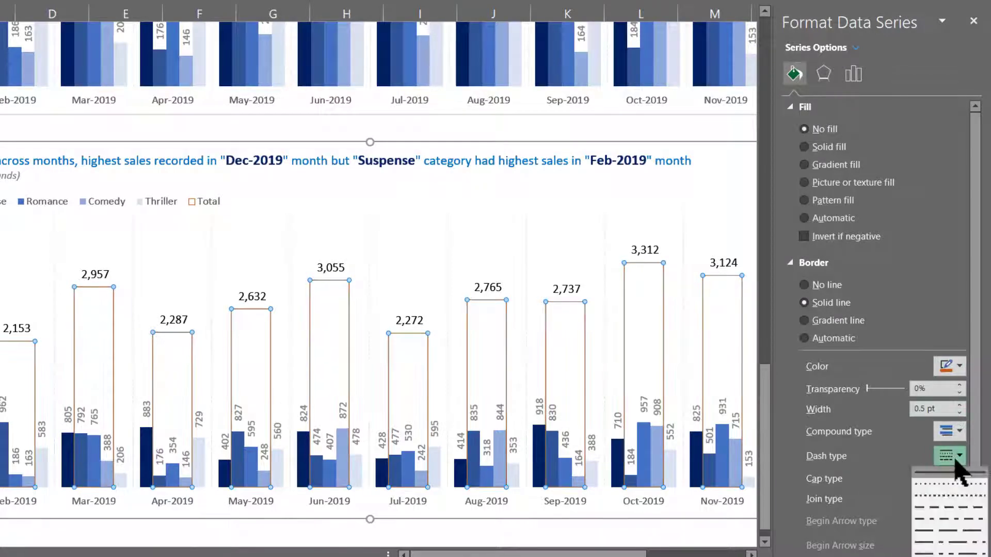
pyautogui.click(953, 515)
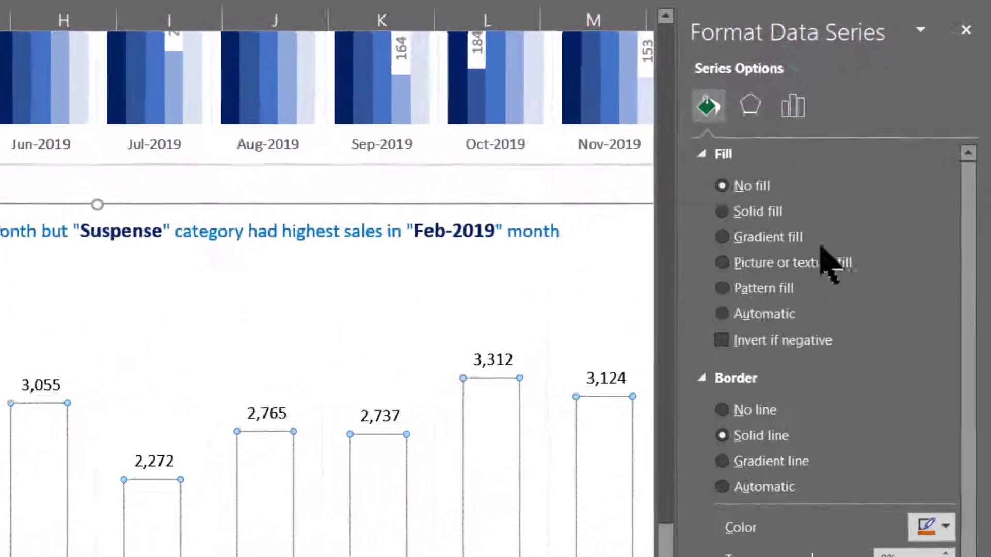
# - Set the Total series gap width to 10%, deselect the chart and close its formatting options
pyautogui.click(853, 74)
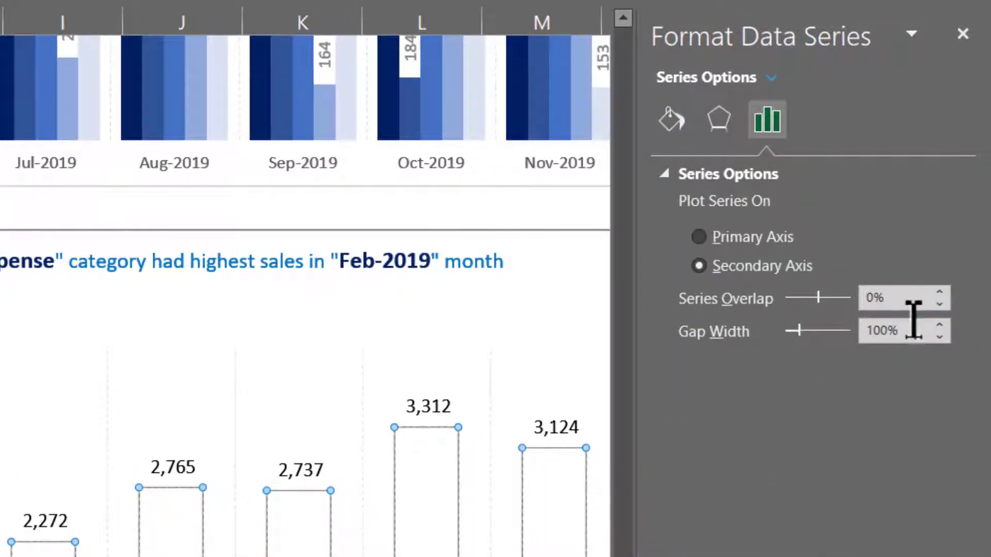
pyautogui.moveTo(912, 325); pyautogui.dragTo(826, 317)
pyautogui.write('10')
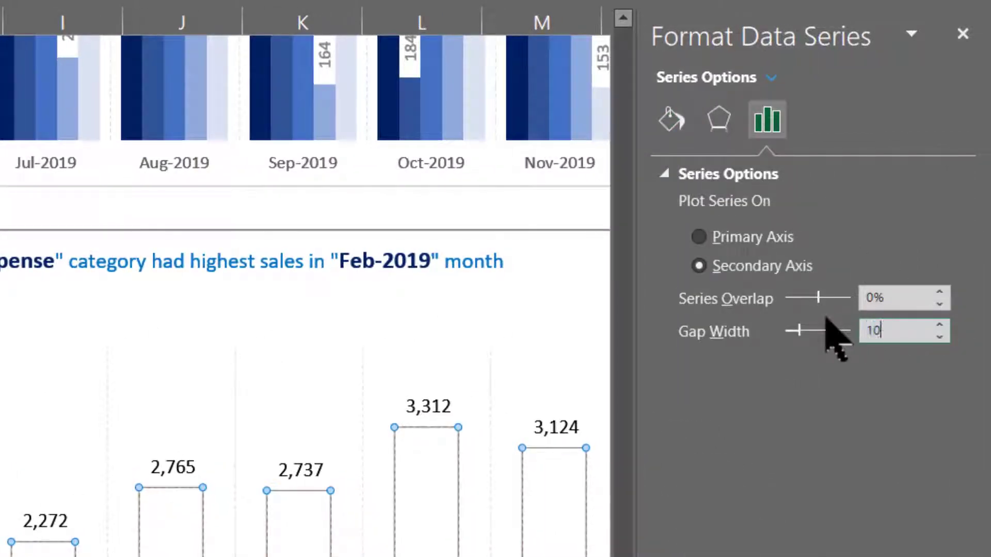
pyautogui.press('Return')
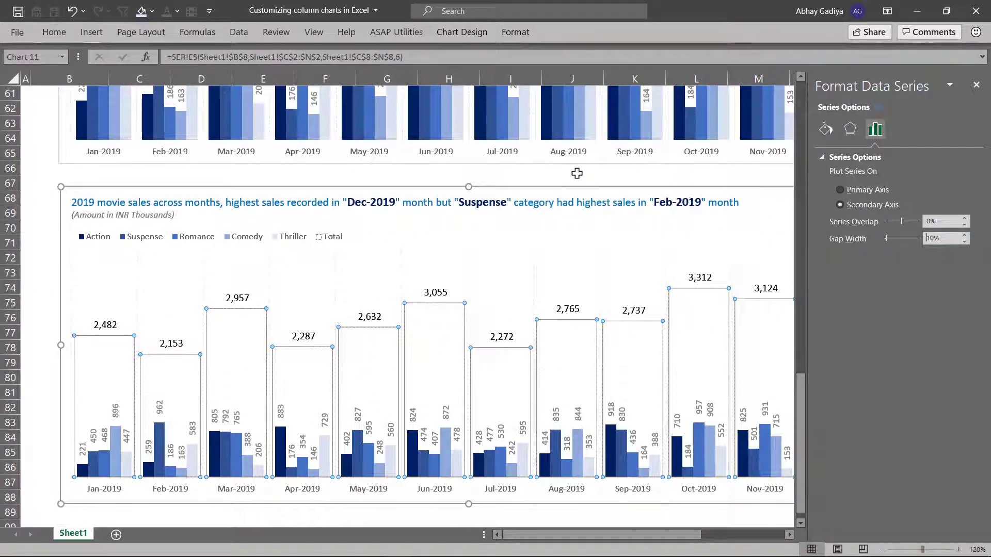
pyautogui.click(577, 173)
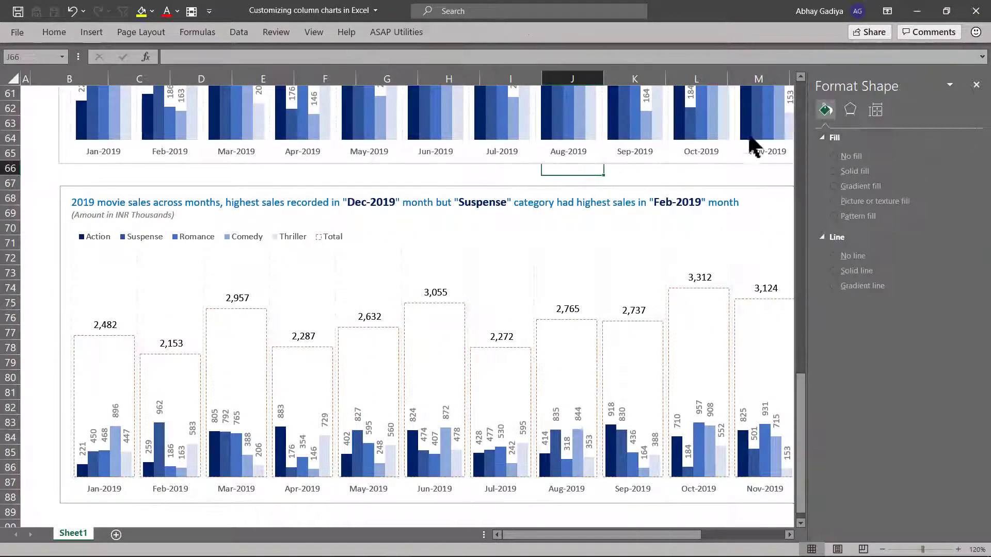
pyautogui.click(975, 84)
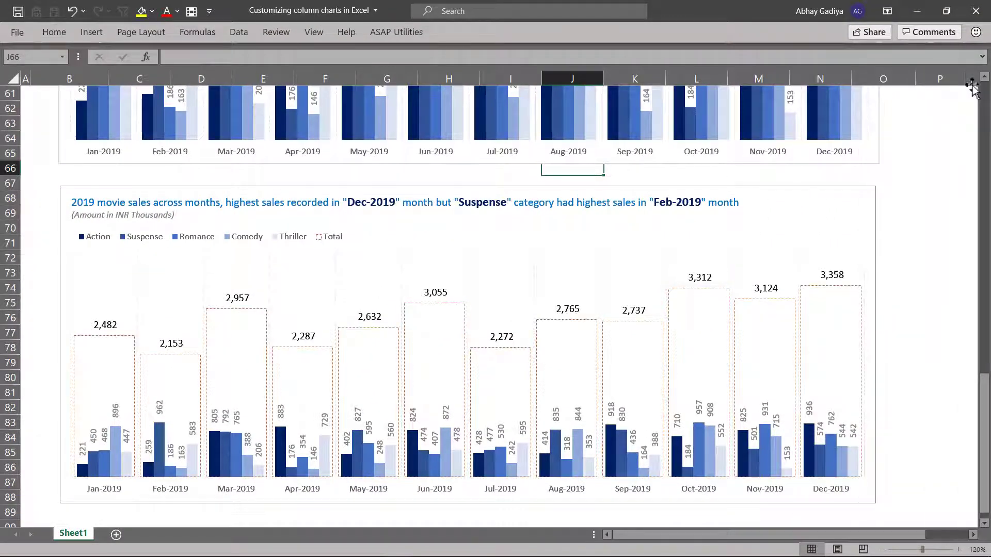